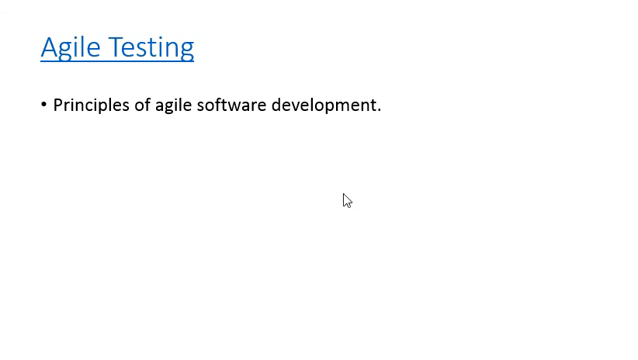
key("Right")
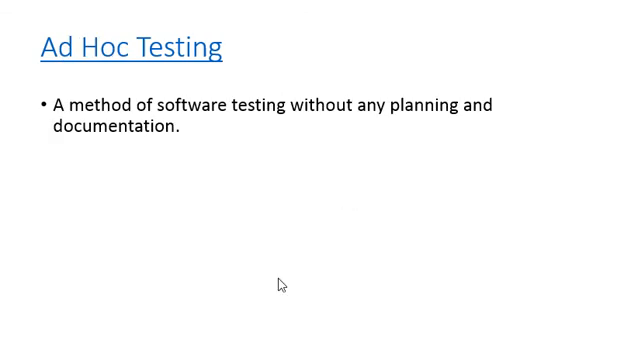